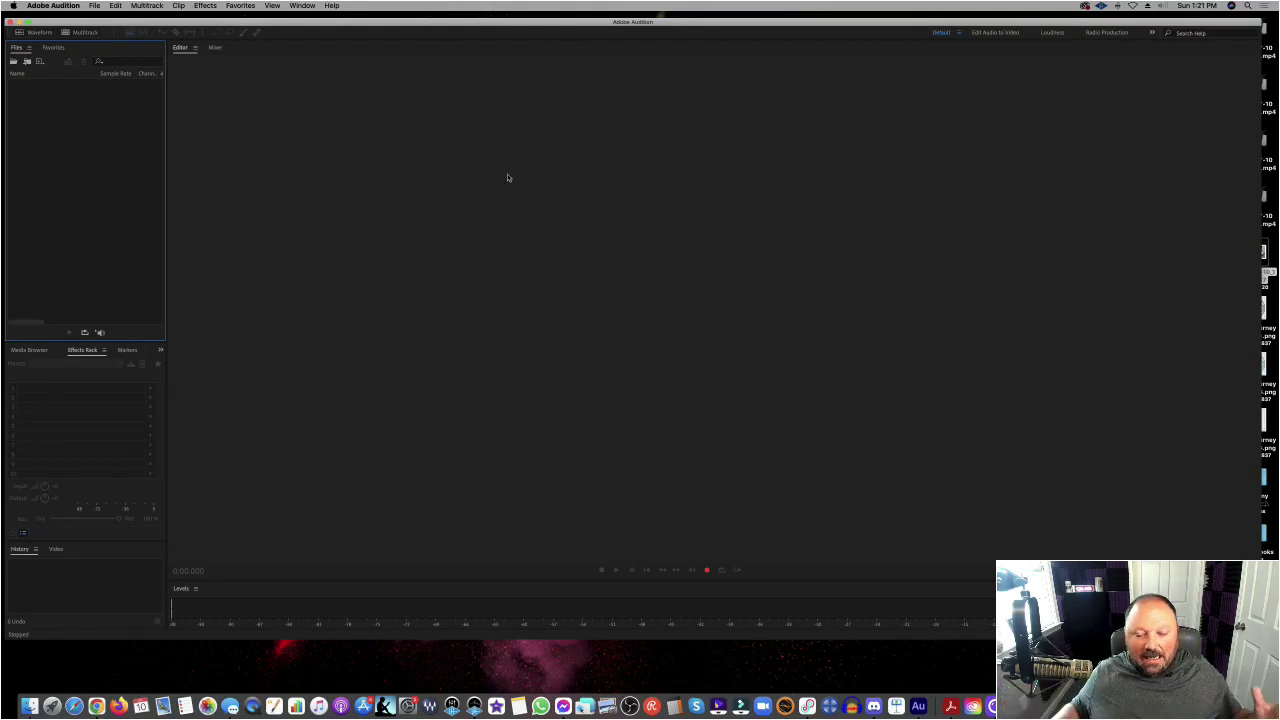
Step: Create a new mono audio file named 'Test' at 48000 Hz with 24-bit depth
click(94, 6)
mouse_move(120, 17)
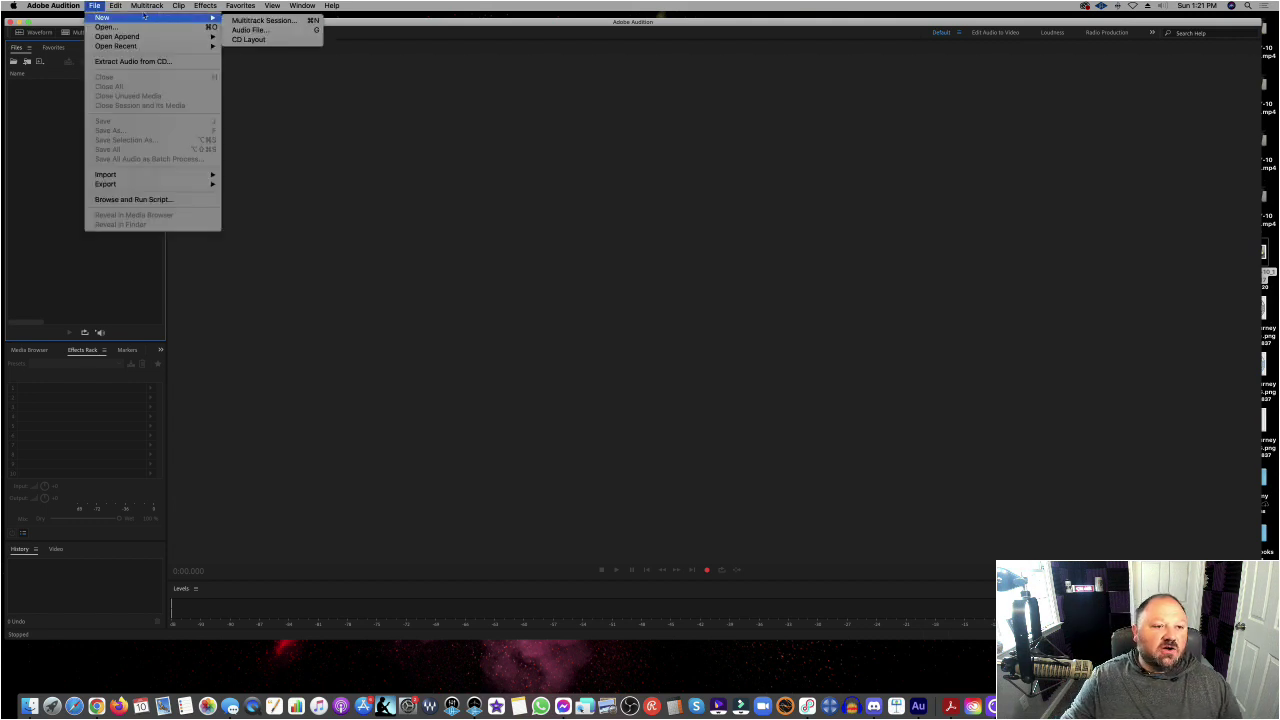
click(235, 31)
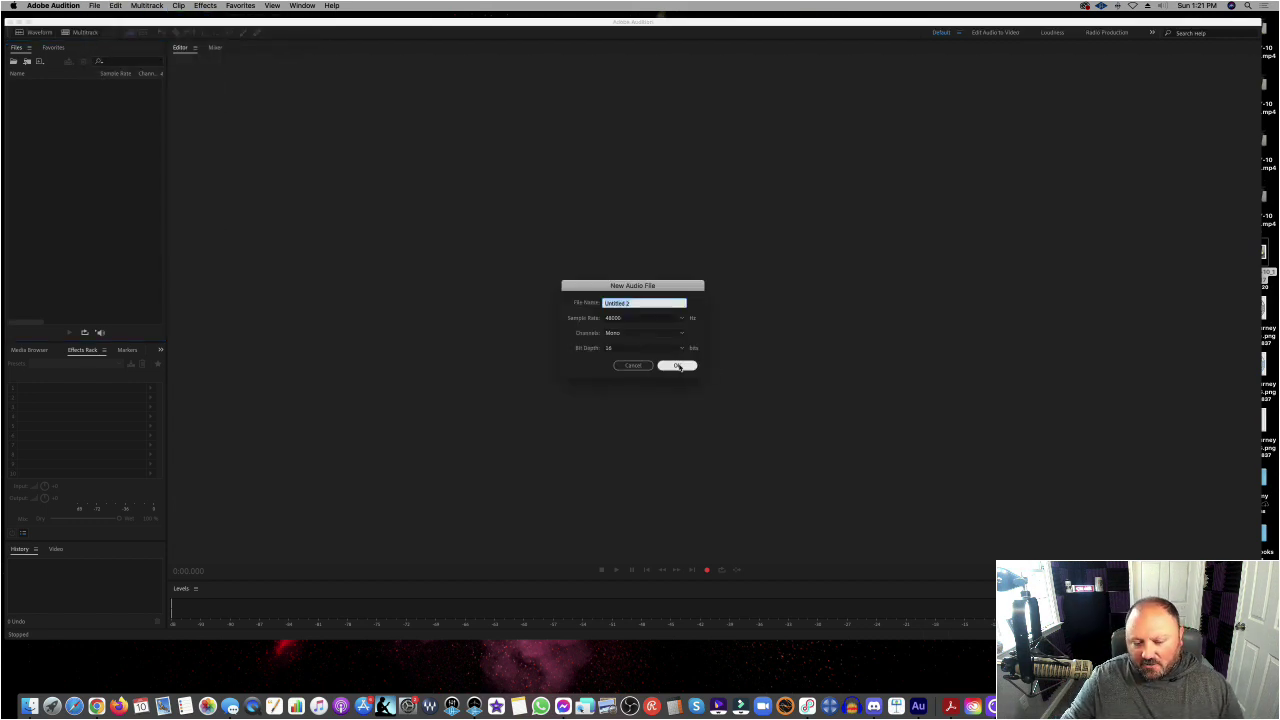
text(Test)
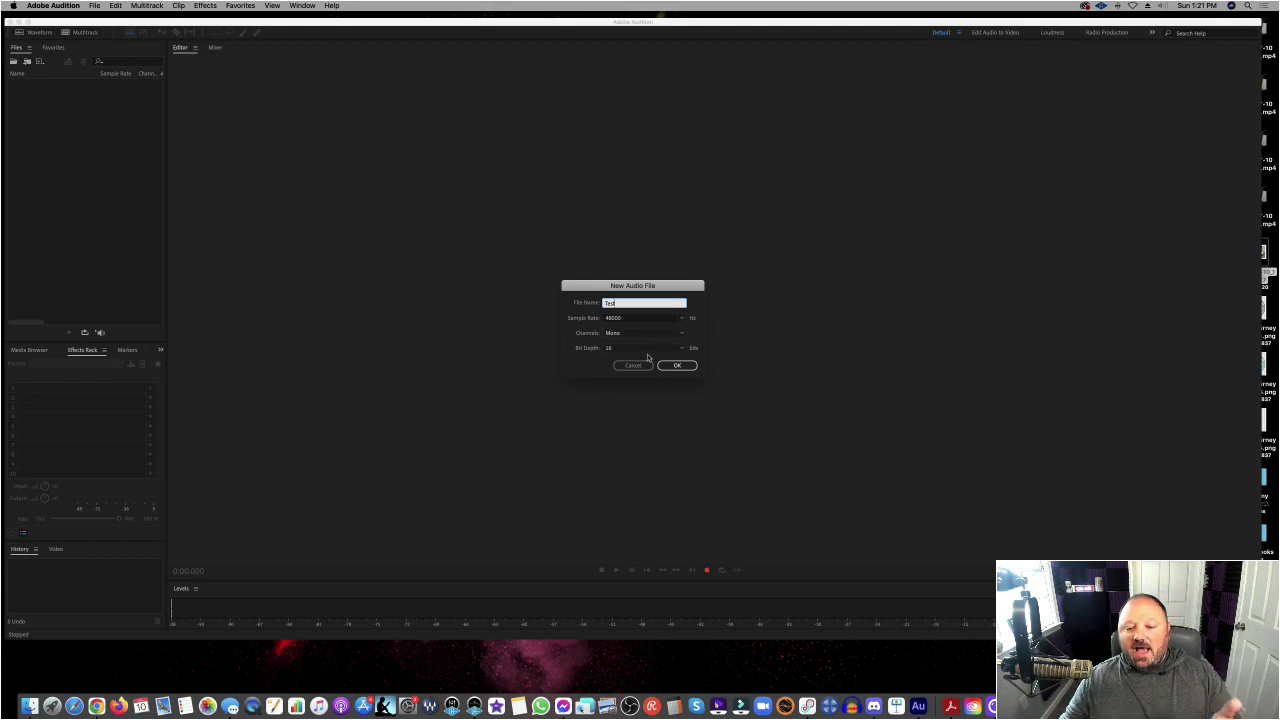
click(647, 350)
click(650, 378)
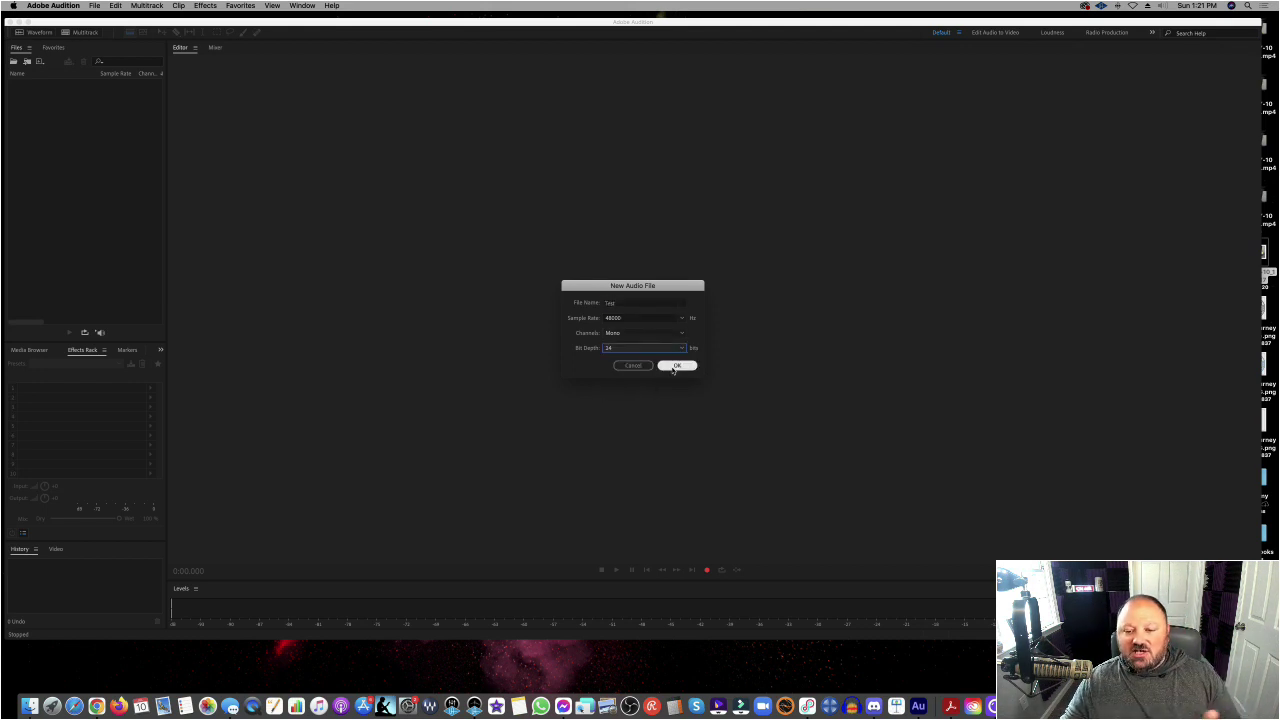
click(678, 366)
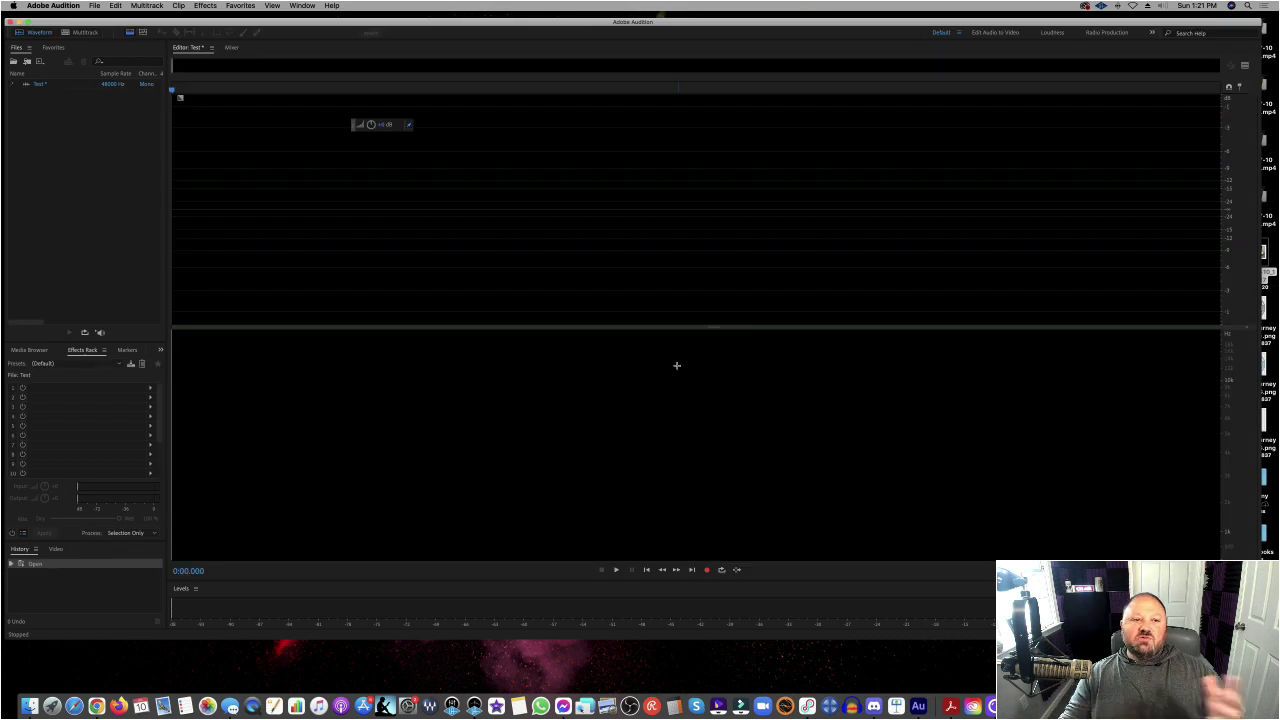
Step: Turn off the Spectral Frequency Display toggle so only the empty Test waveform shows
click(130, 32)
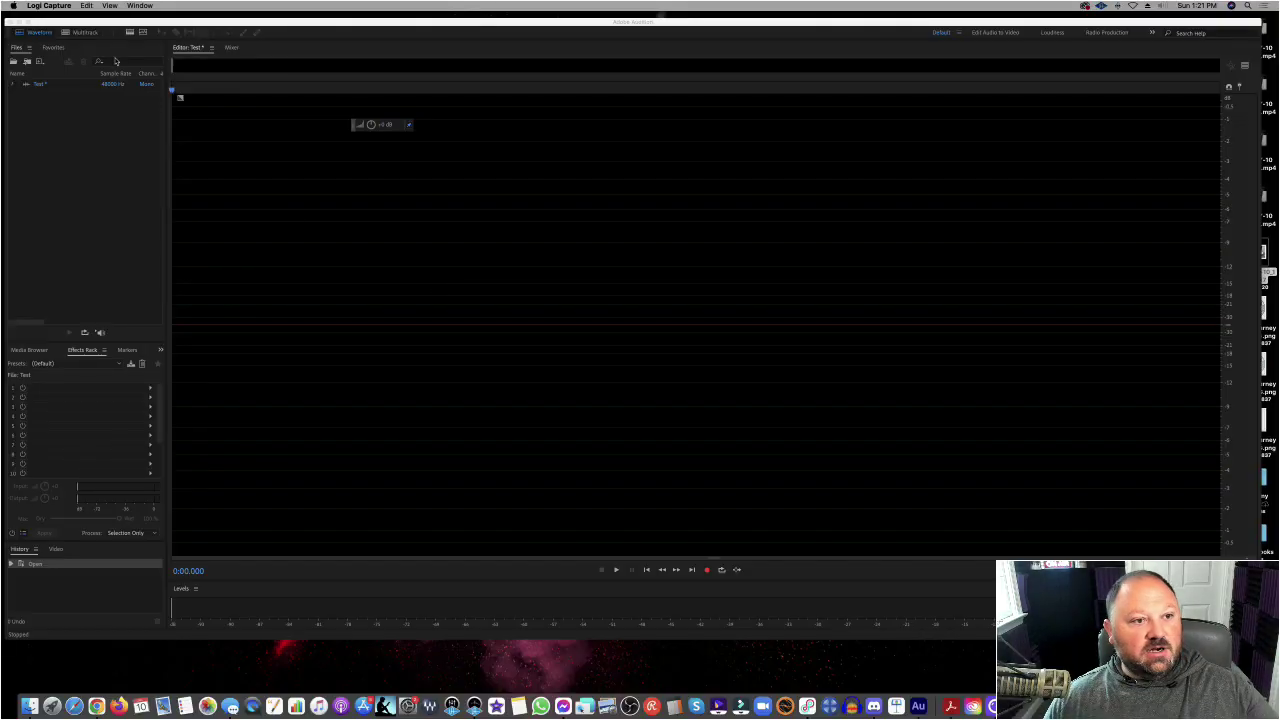
click(106, 25)
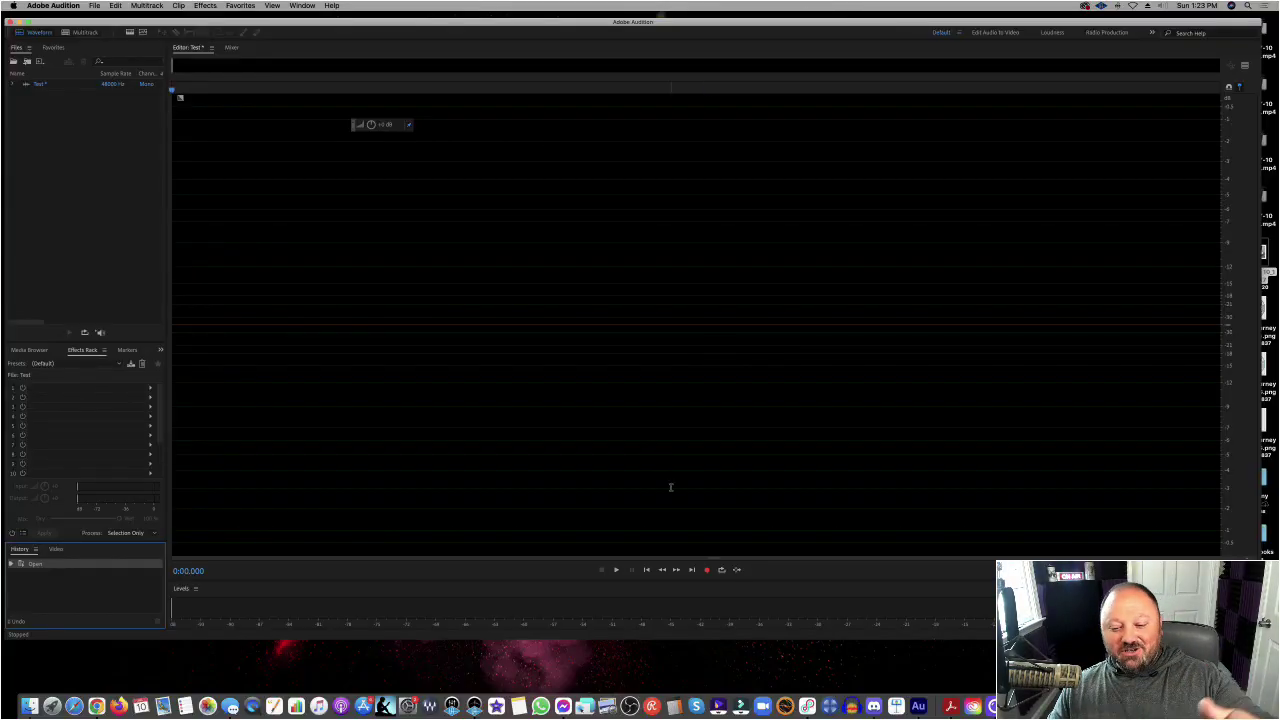
Step: Record a roughly 12-second voice take, play it back once, then deselect the waveform
click(708, 570)
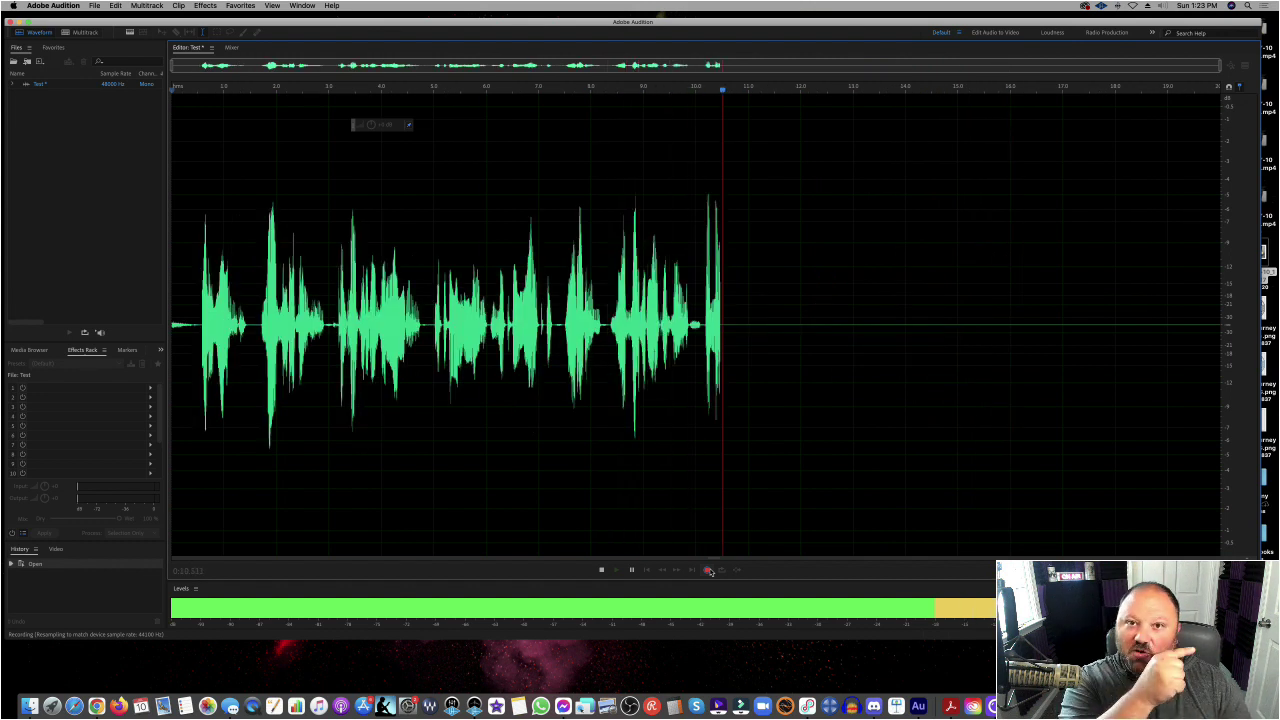
click(709, 570)
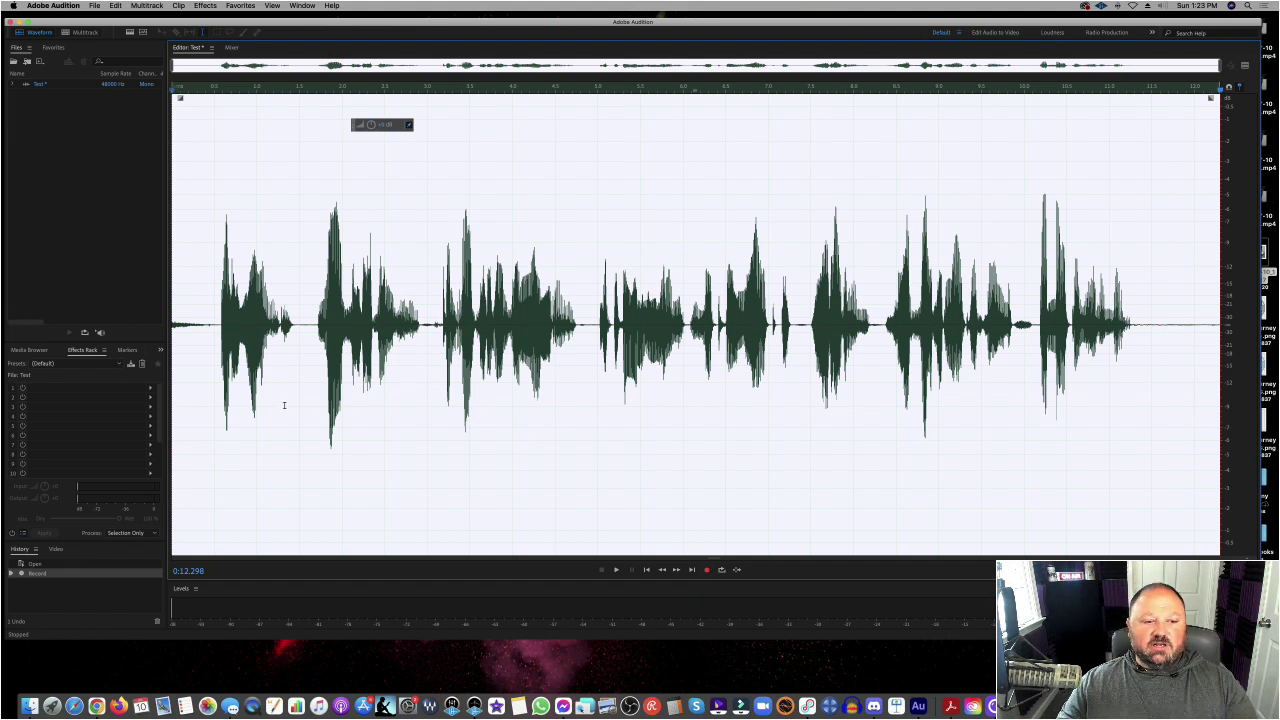
key(space)
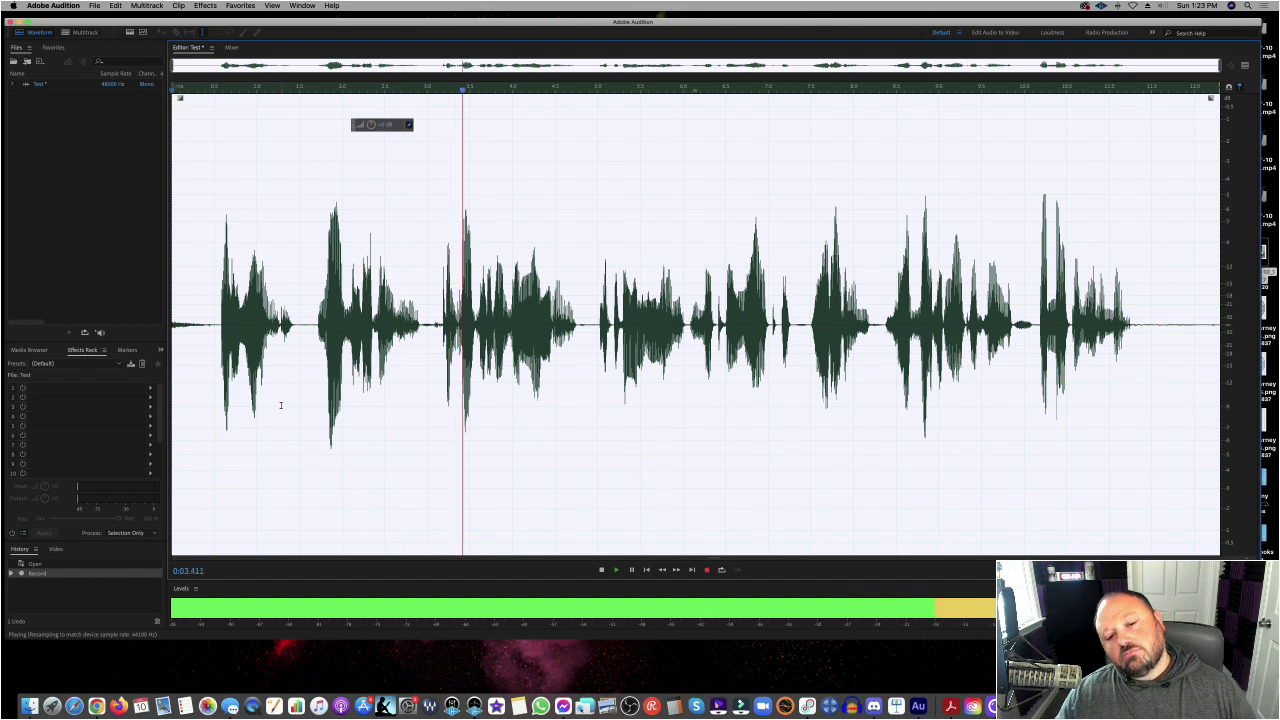
key(space)
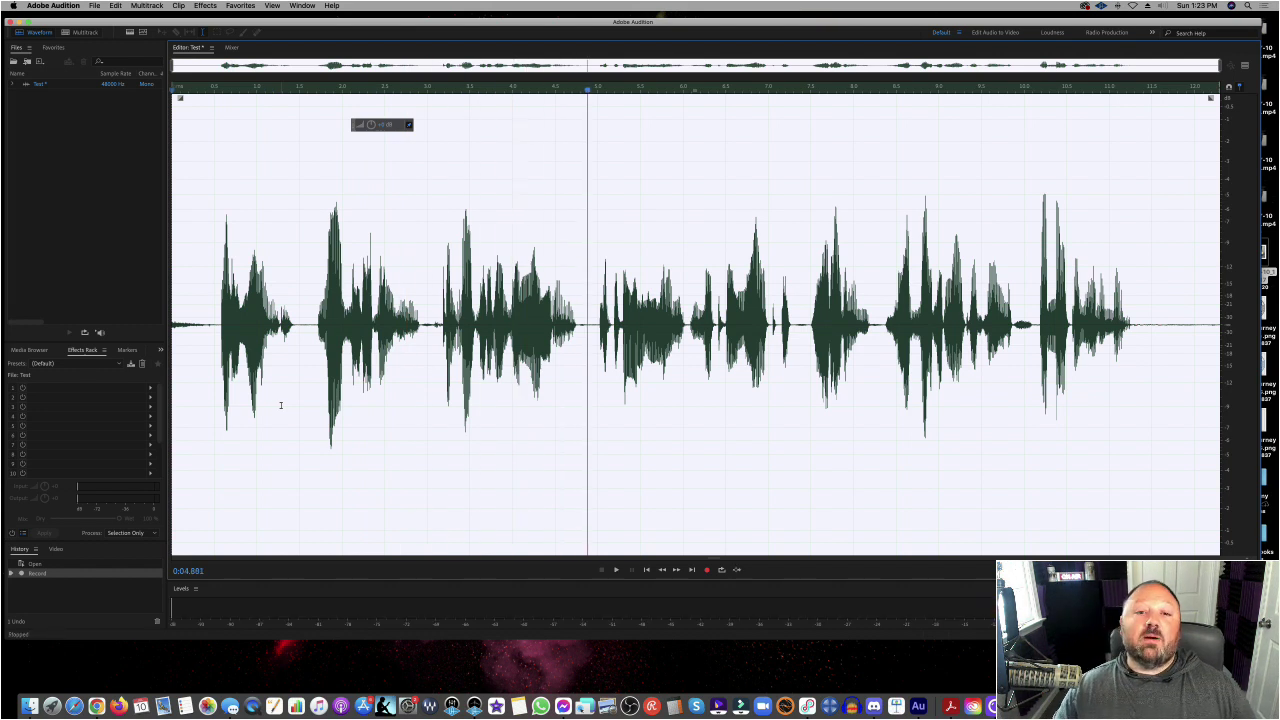
click(289, 350)
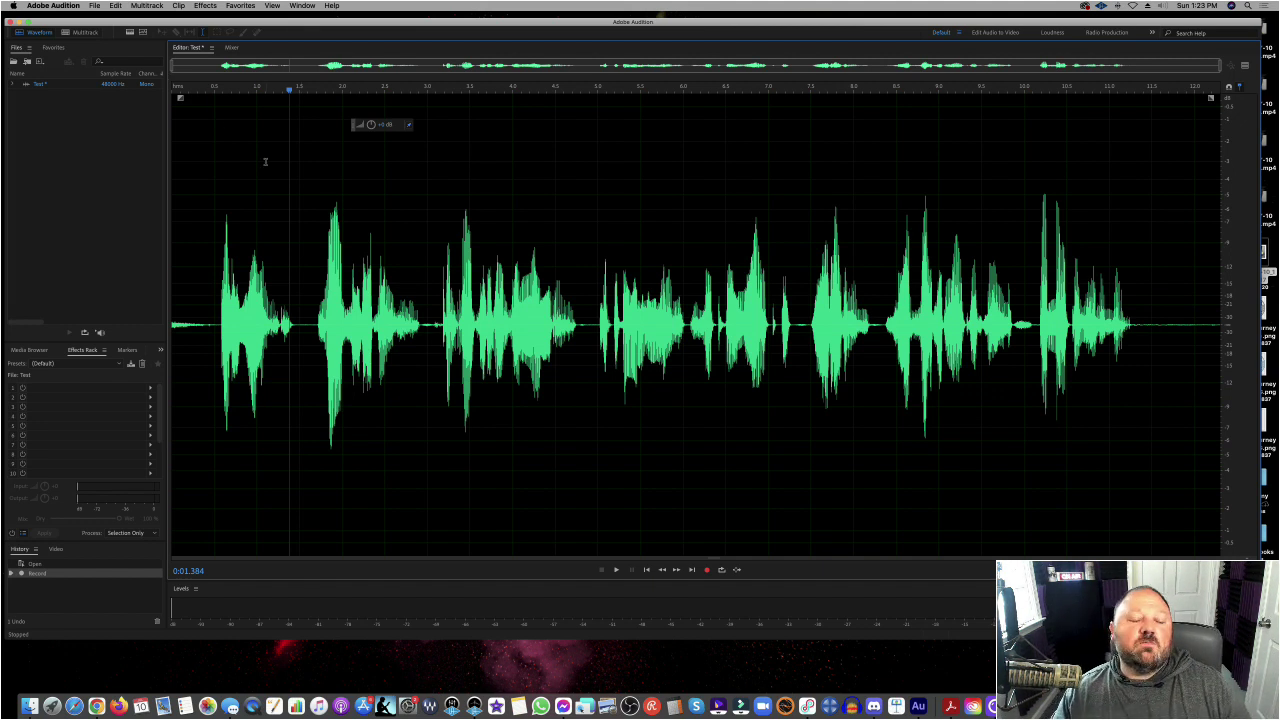
Step: Open Effects > Time and Pitch > Pitch Shifter, try -6 semitones, then return Semitones to 0
click(206, 6)
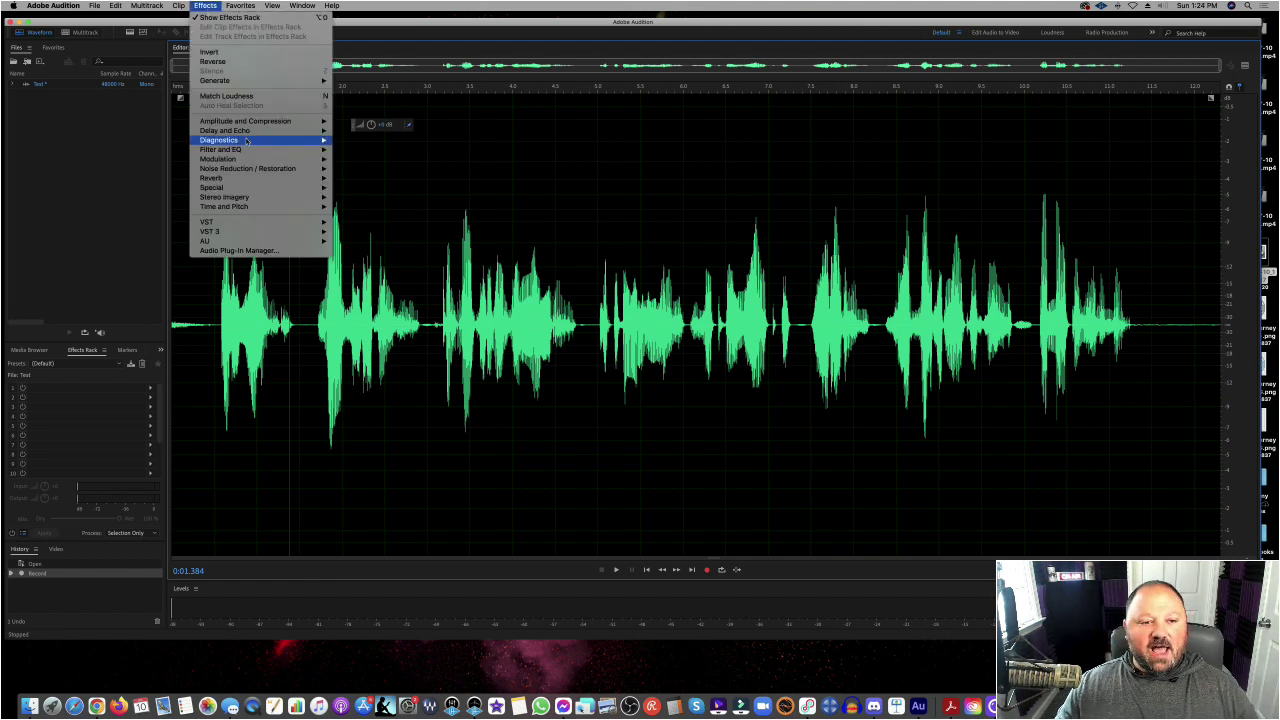
mouse_move(252, 207)
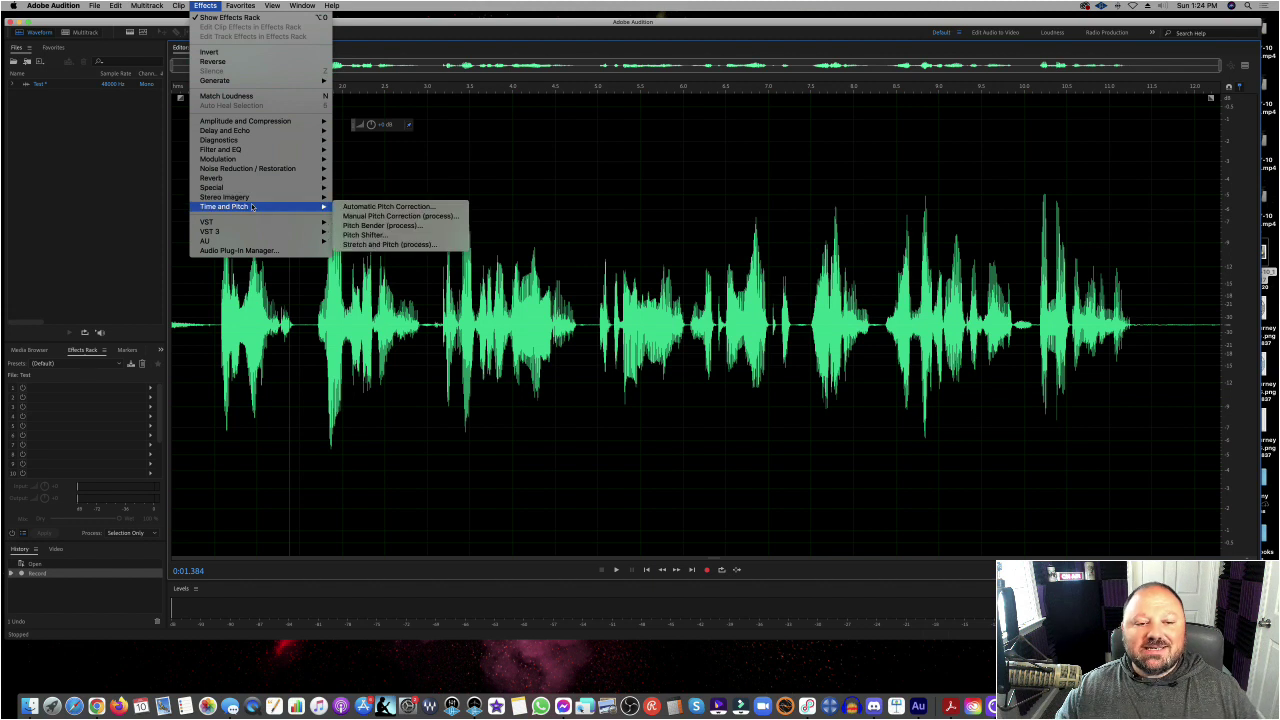
click(355, 235)
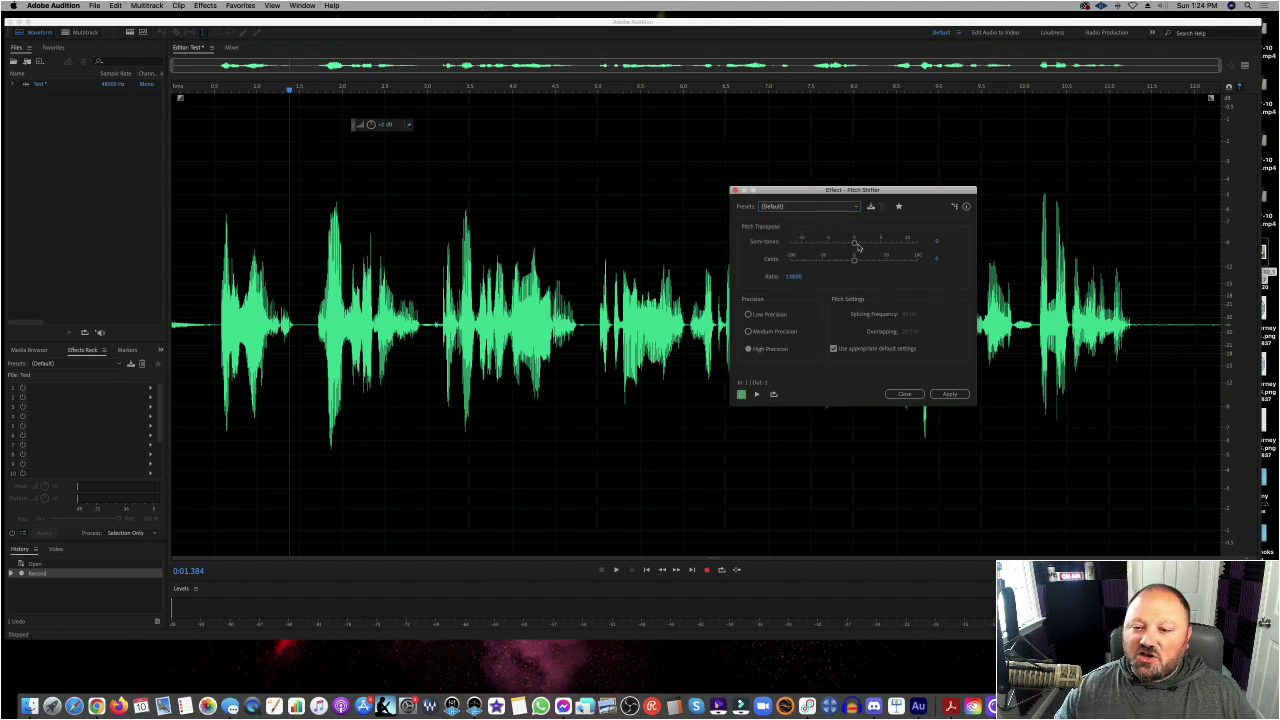
drag(855, 247, 823, 253)
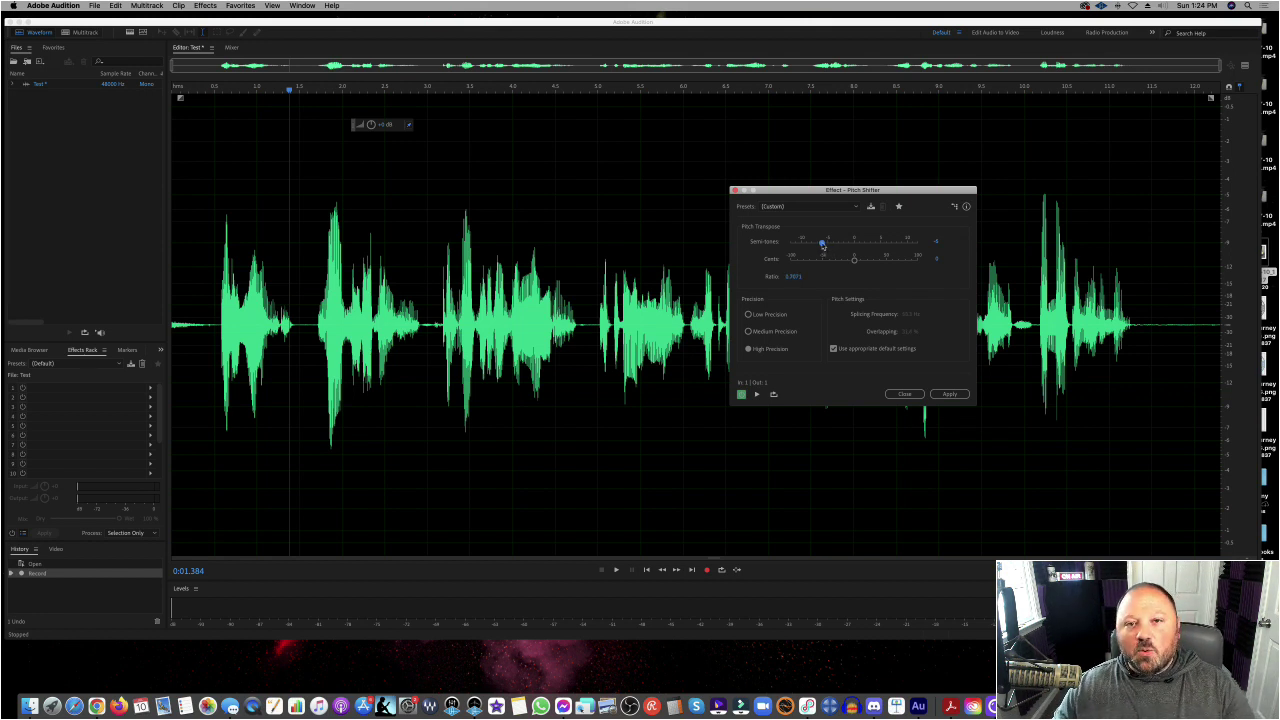
drag(822, 245, 855, 244)
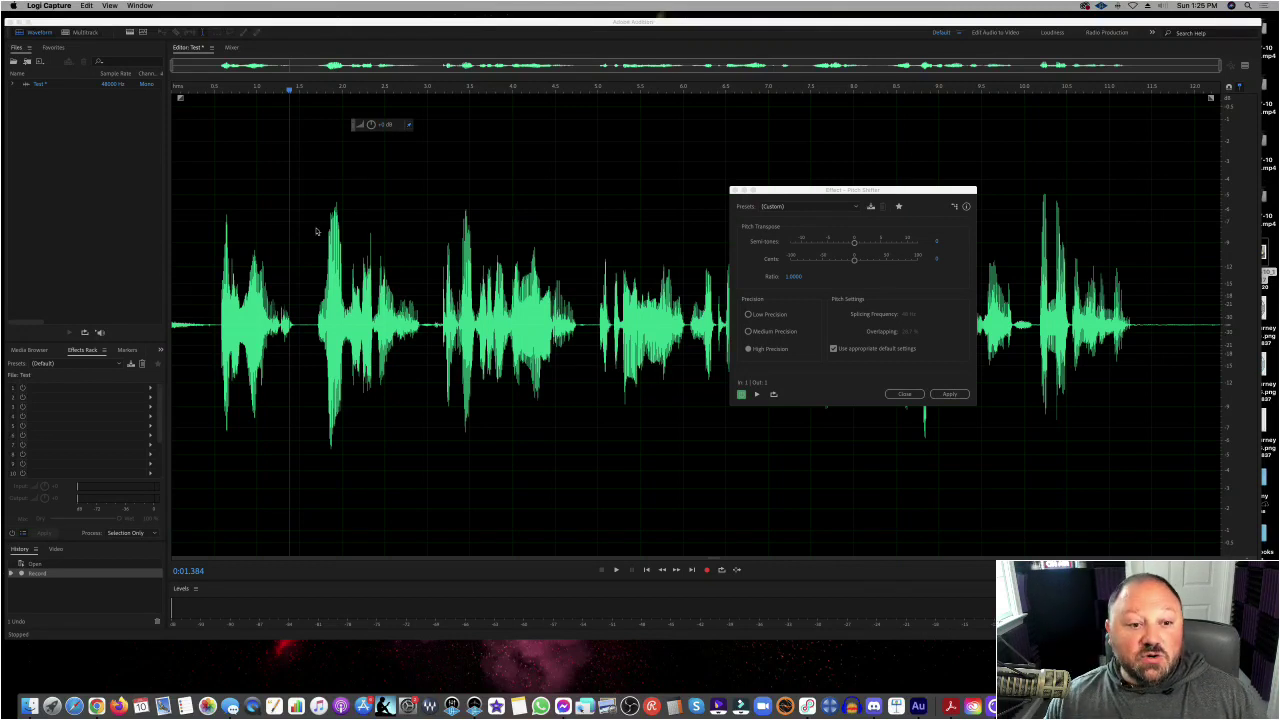
Step: Preview the voice from near the start while lowering the Pitch Shifter to -4 semitones
click(194, 241)
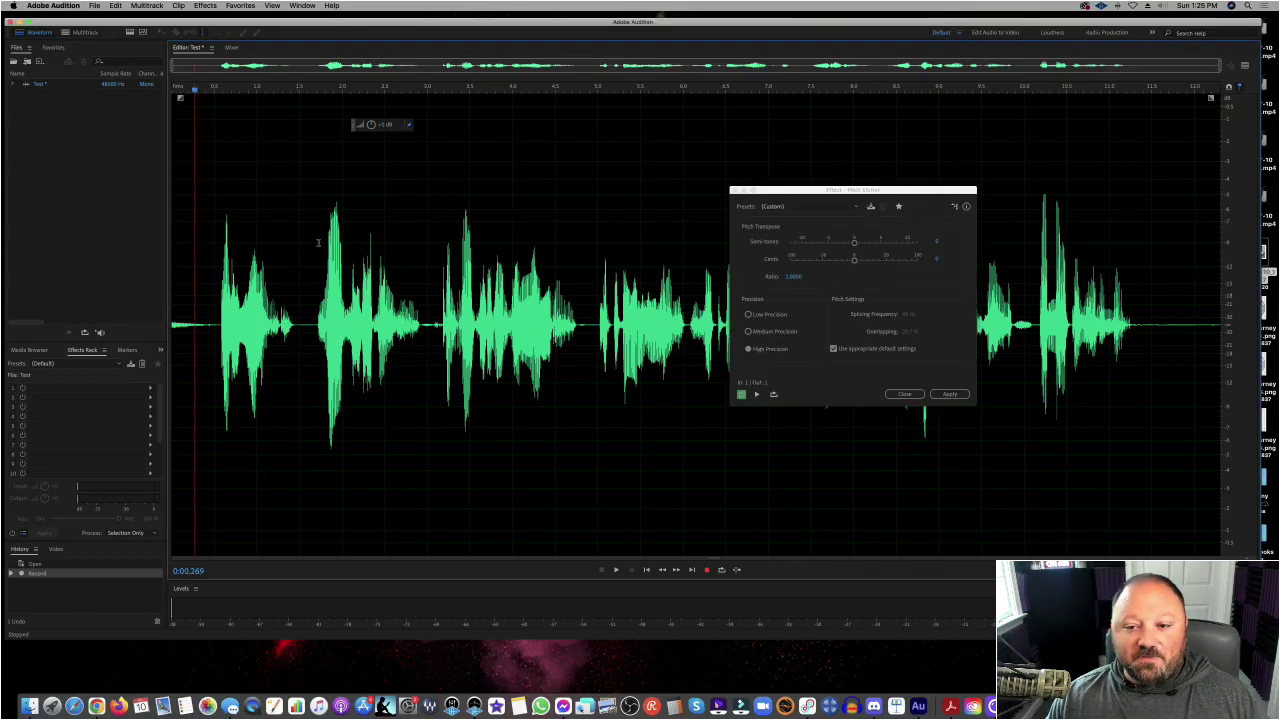
drag(854, 243, 847, 246)
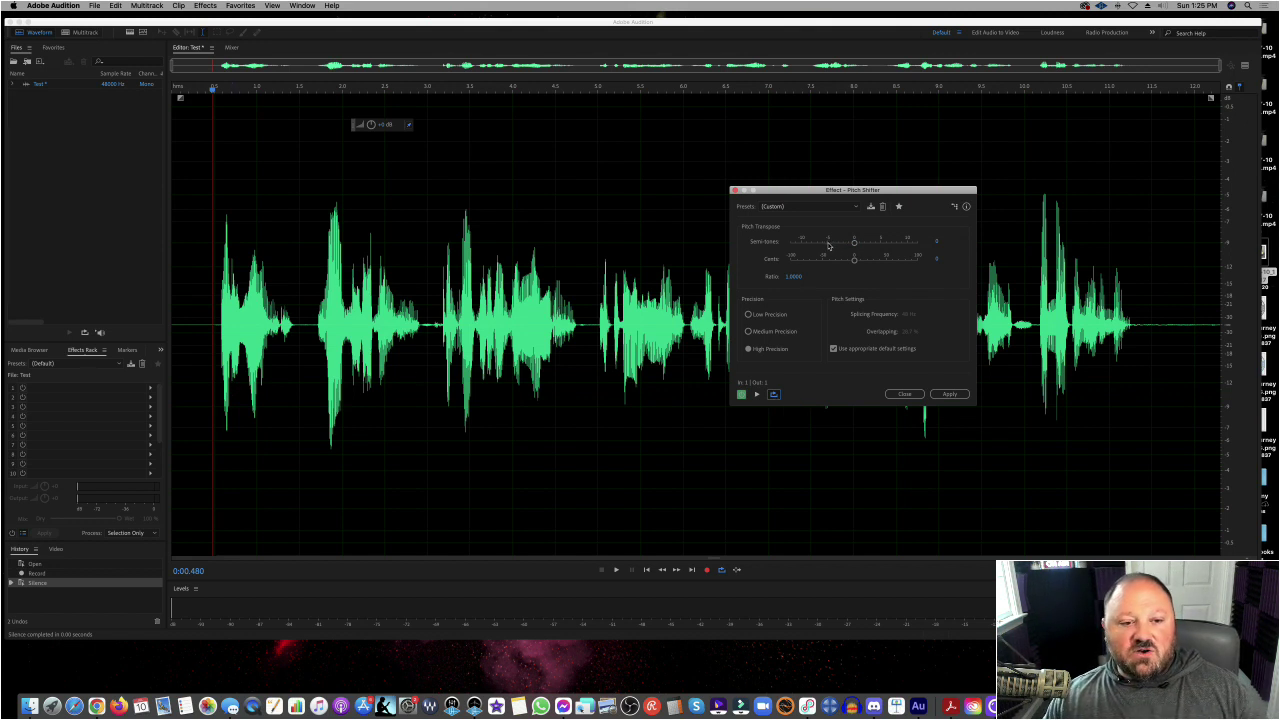
key(space)
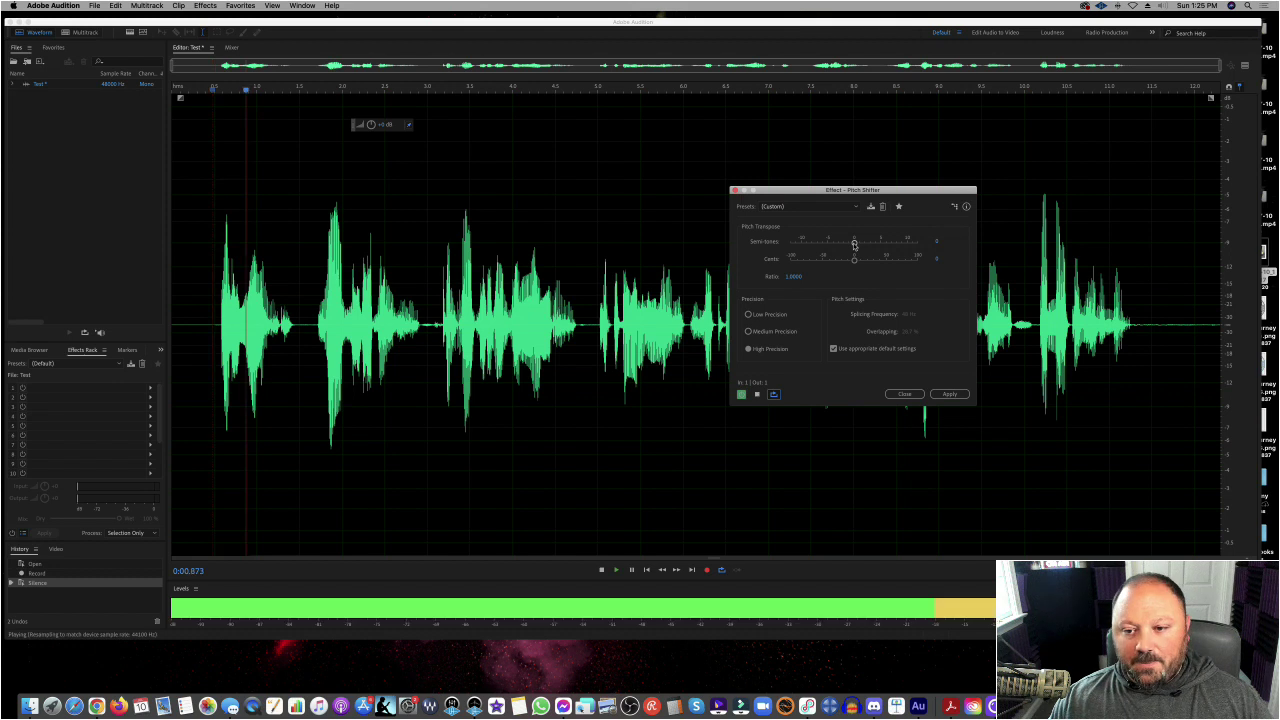
drag(854, 244, 825, 246)
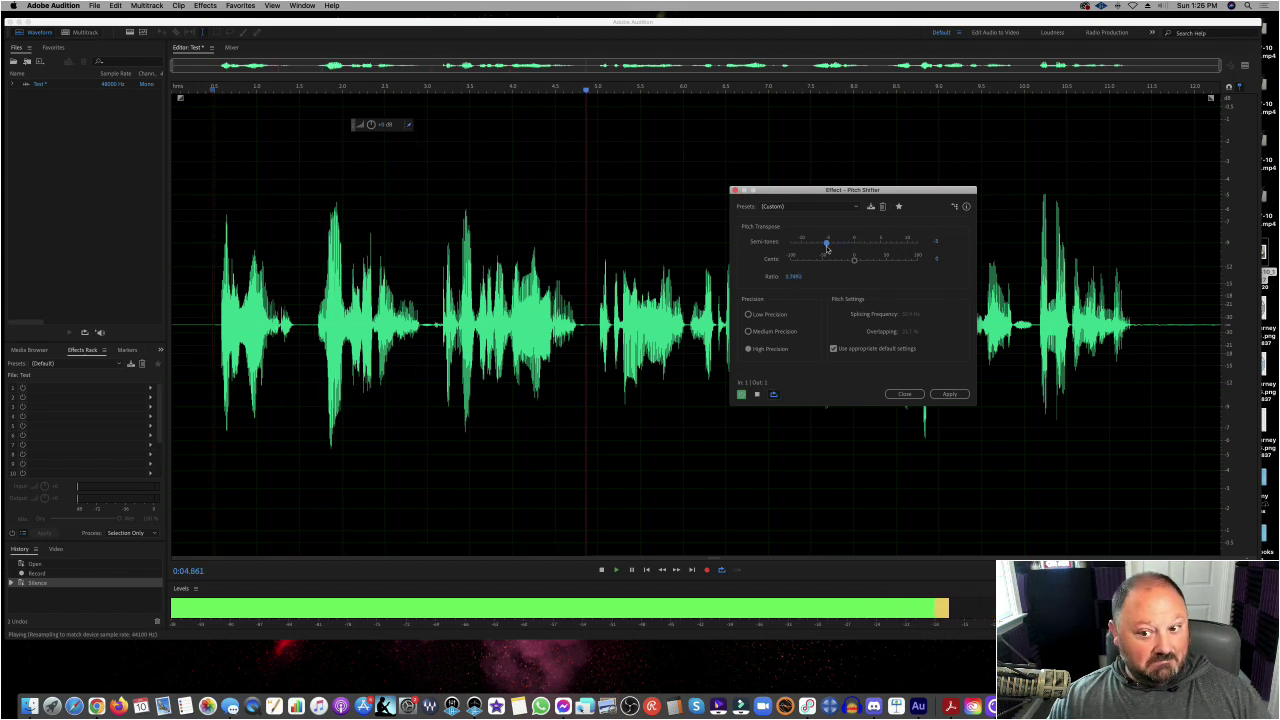
drag(827, 245, 812, 246)
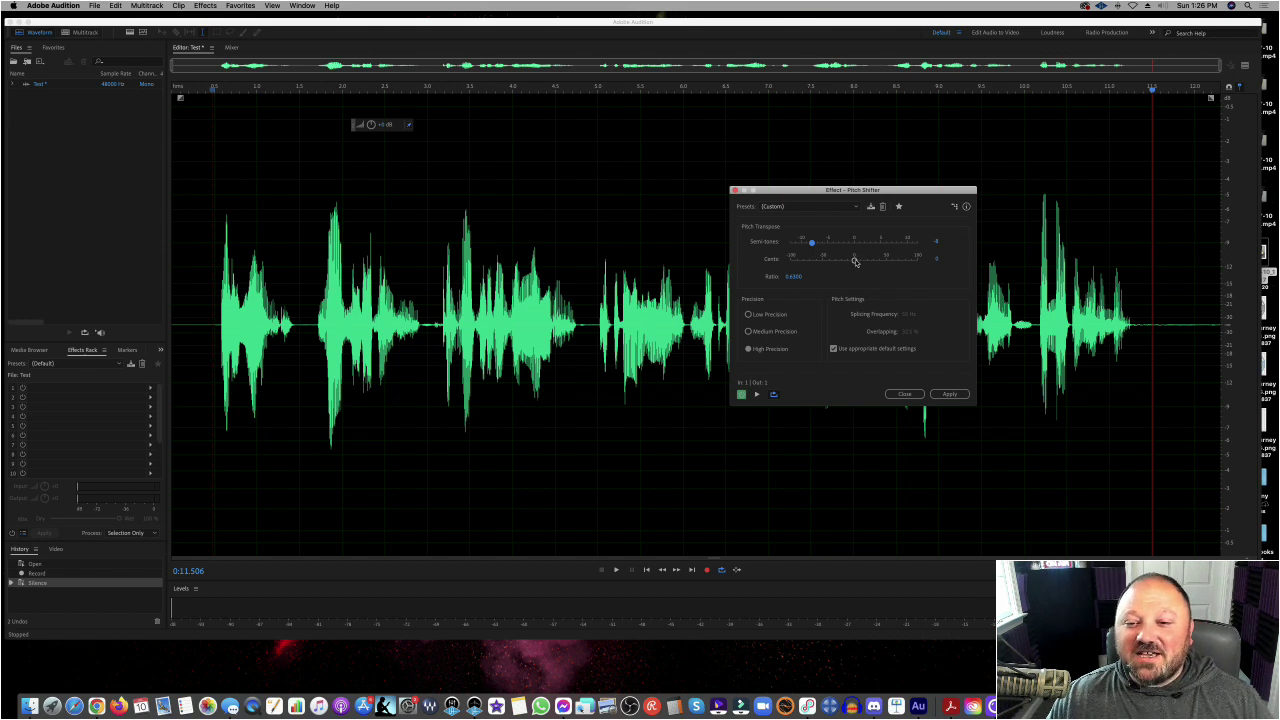
Step: Raise the Cents fine-tuning and preview the lowered pitch again
drag(855, 261, 865, 264)
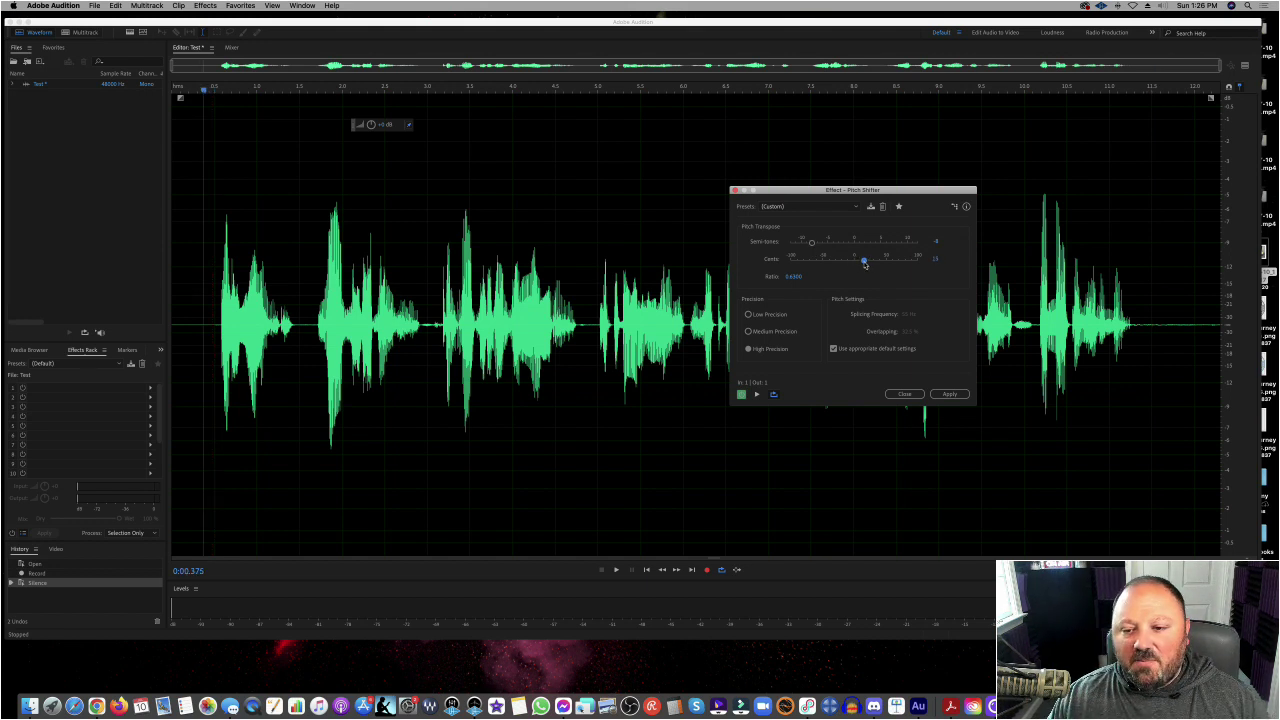
key(space)
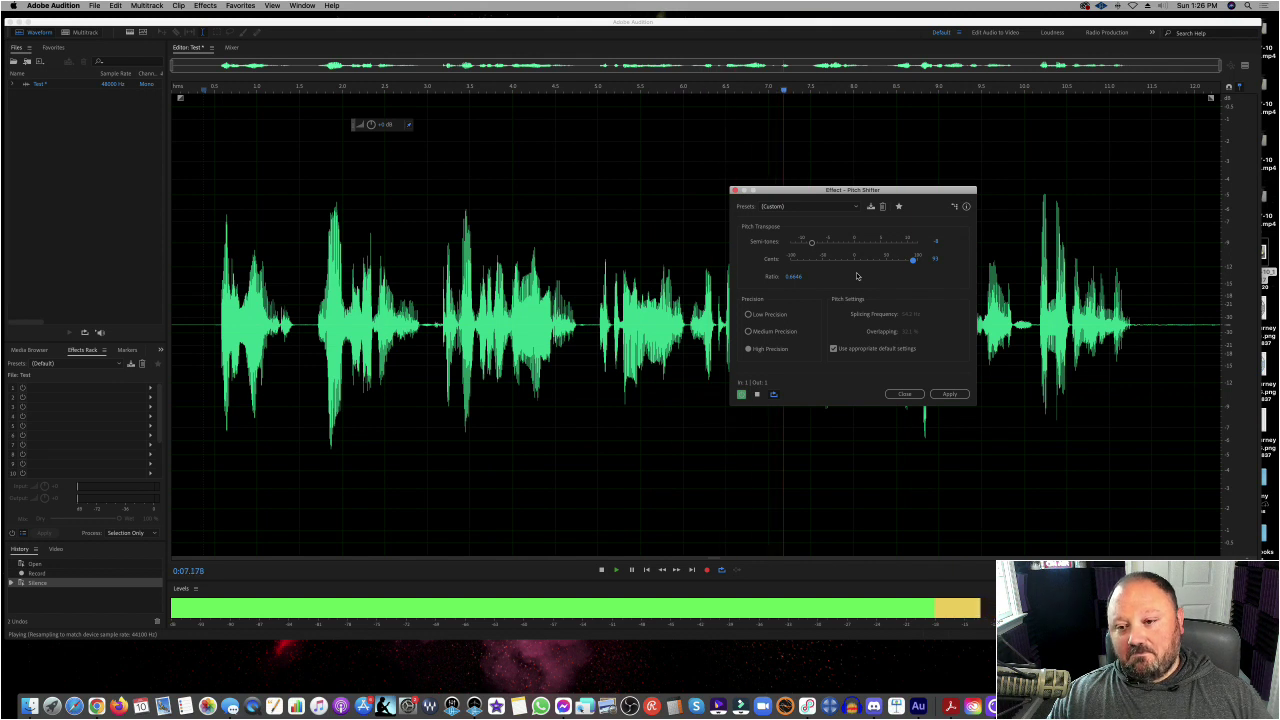
key(space)
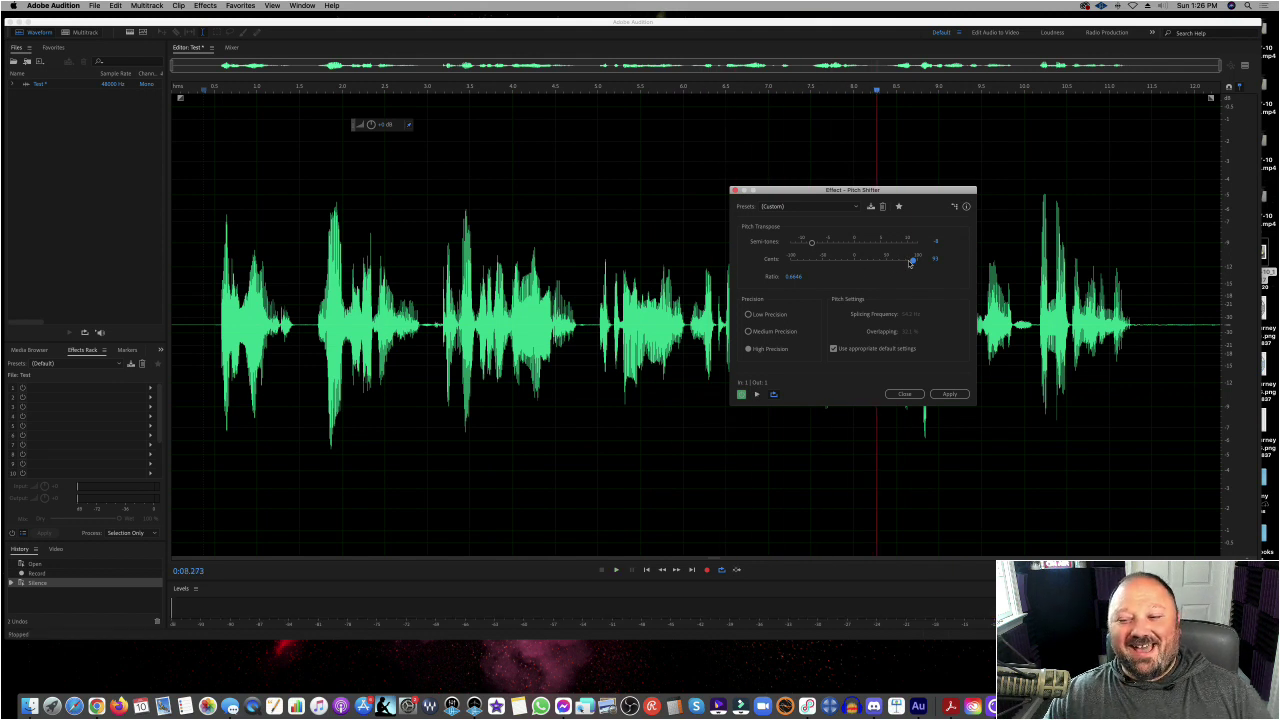
Step: Reset the Pitch Shifter to the (Default) preset and start previewing from near the beginning
click(808, 206)
click(776, 215)
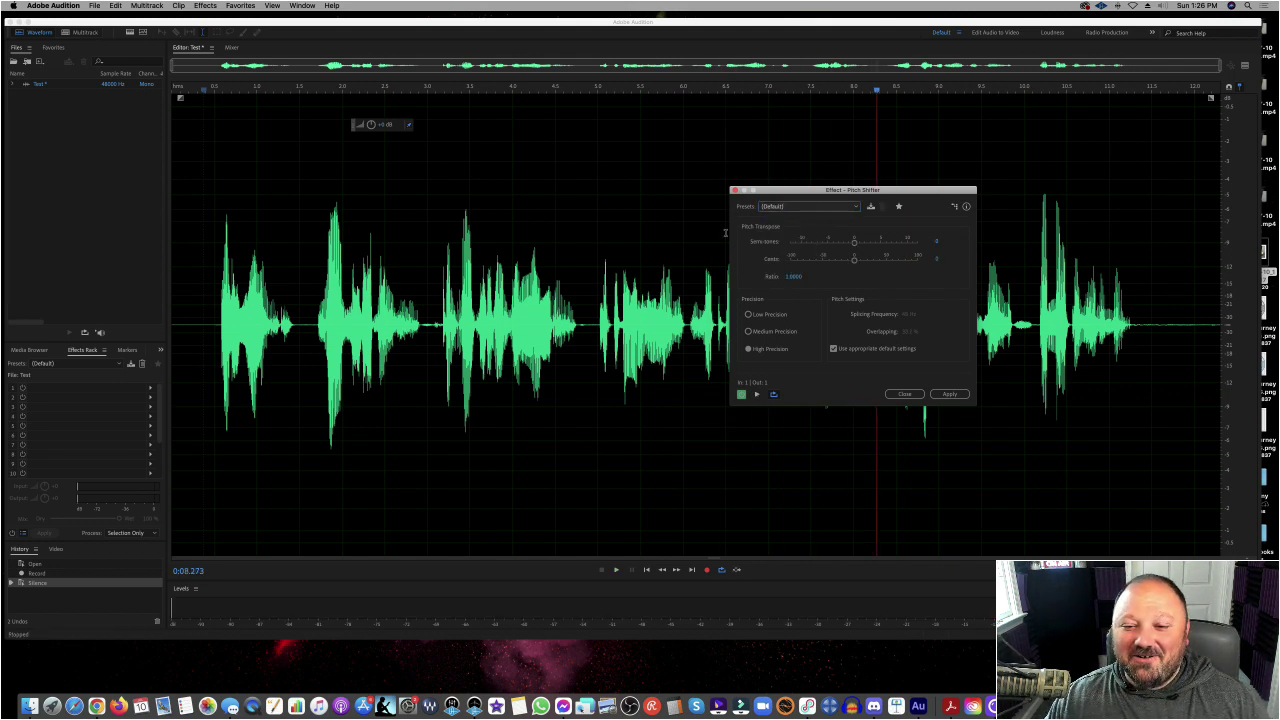
click(212, 279)
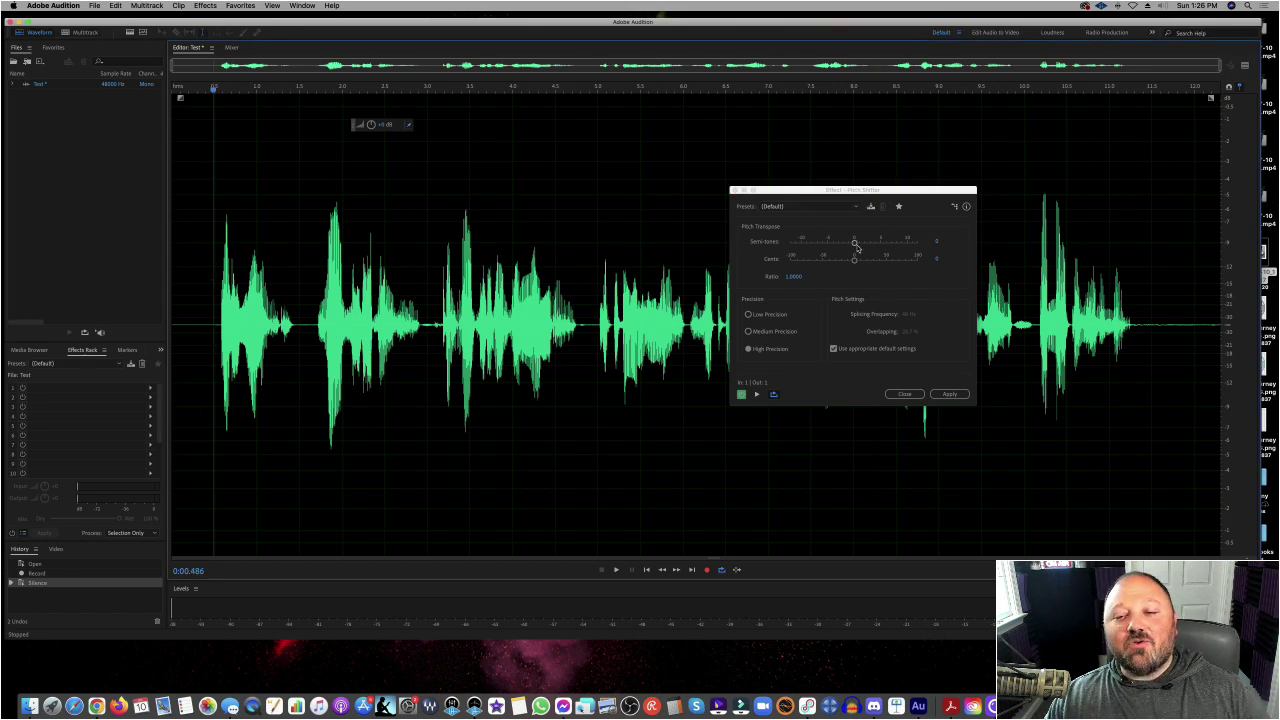
key(space)
Step: Raise the pitch to +10 semitones and 87 cents (ratio about 1.874) while listening
drag(855, 243, 881, 243)
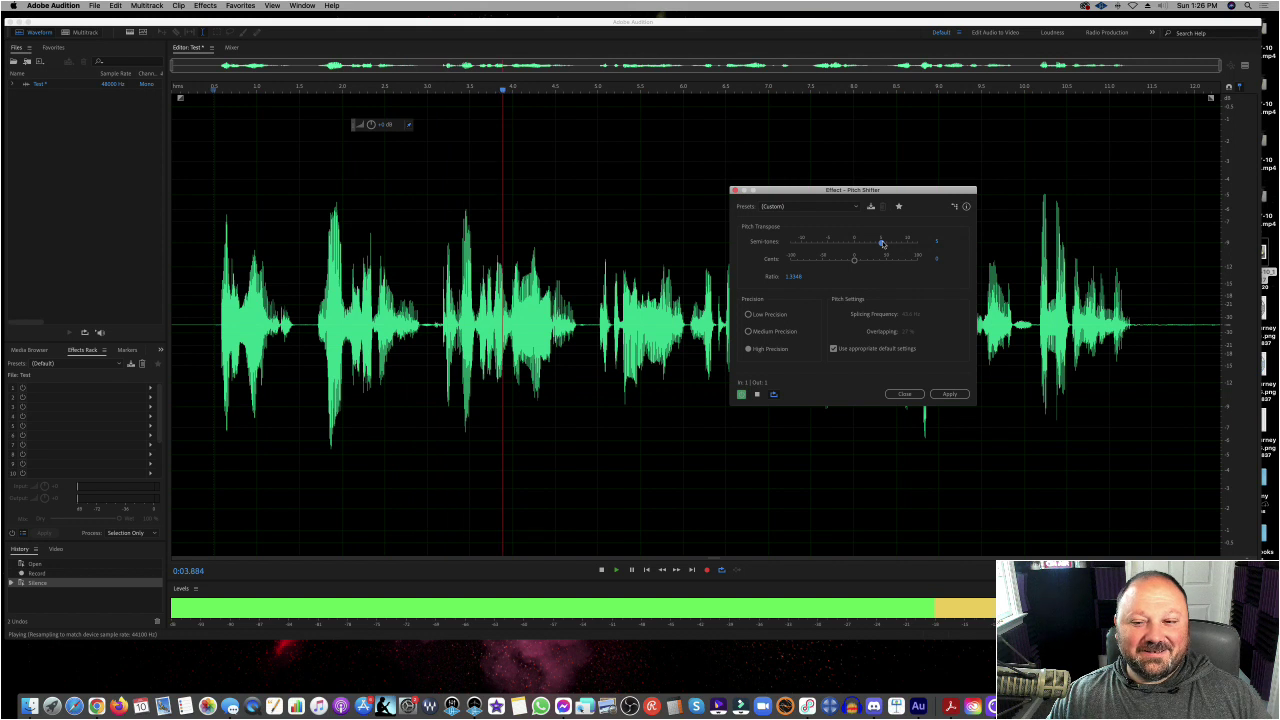
drag(882, 244, 901, 244)
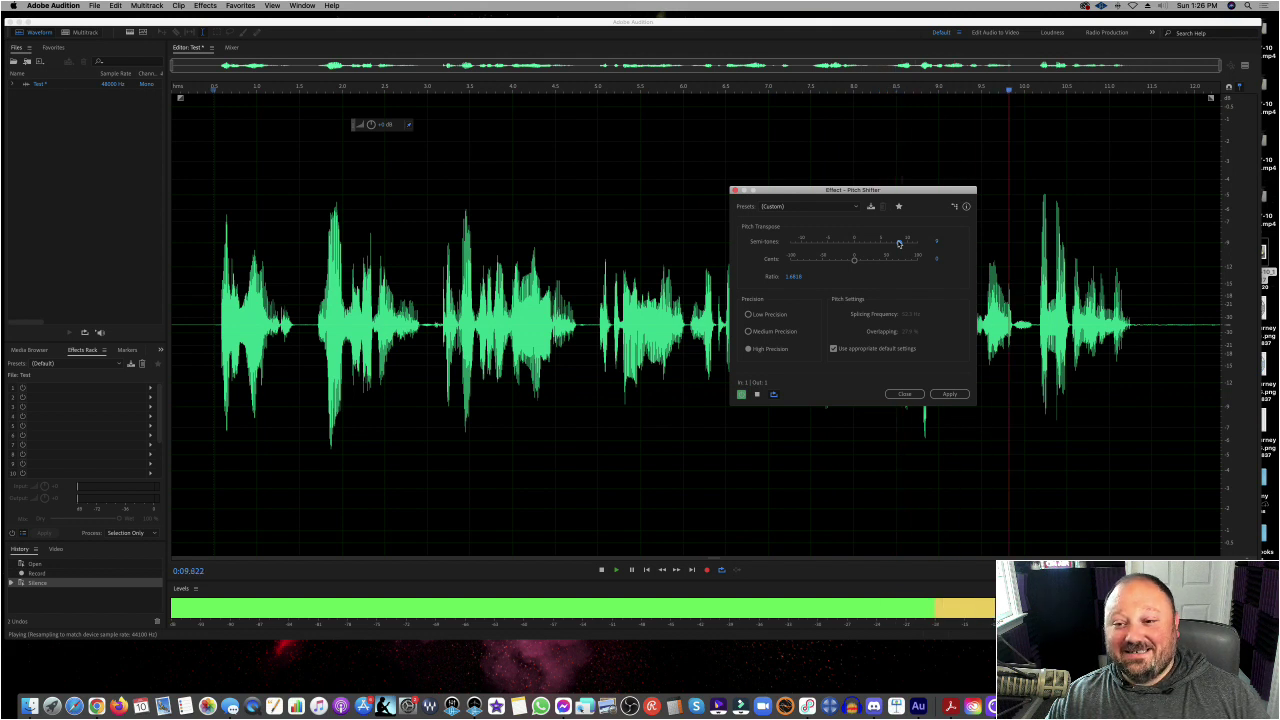
drag(903, 243, 910, 242)
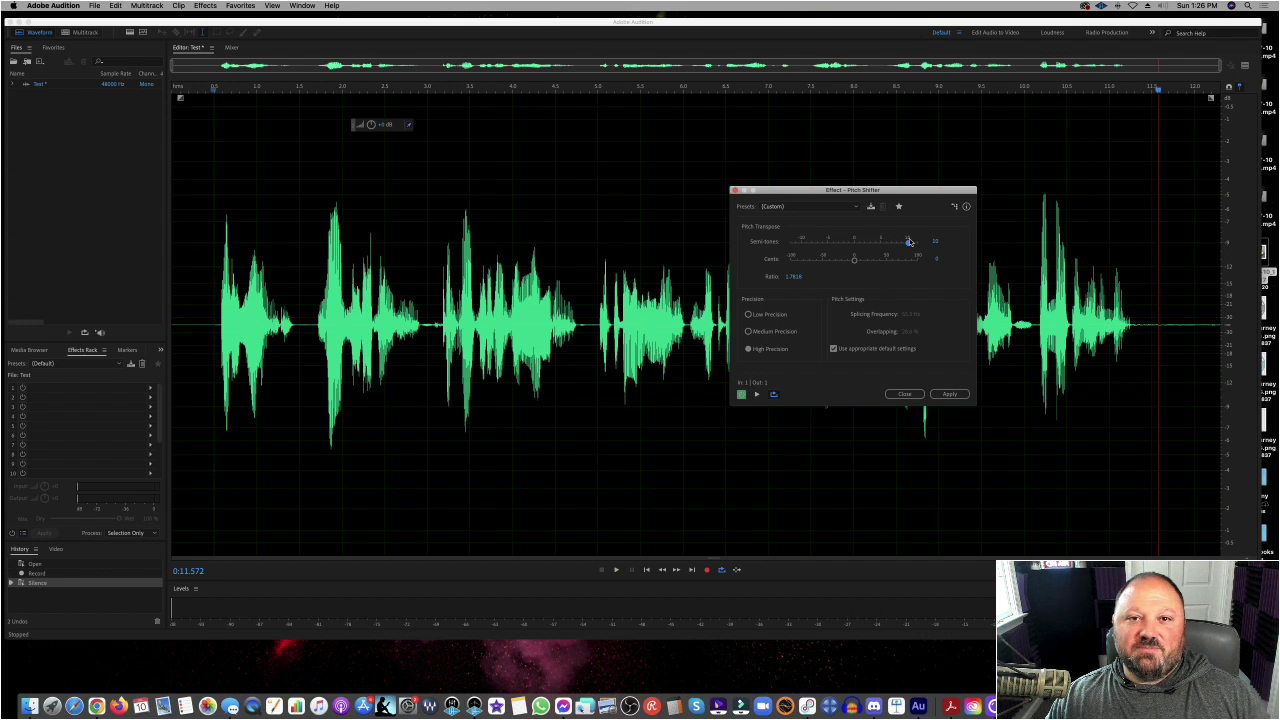
click(910, 259)
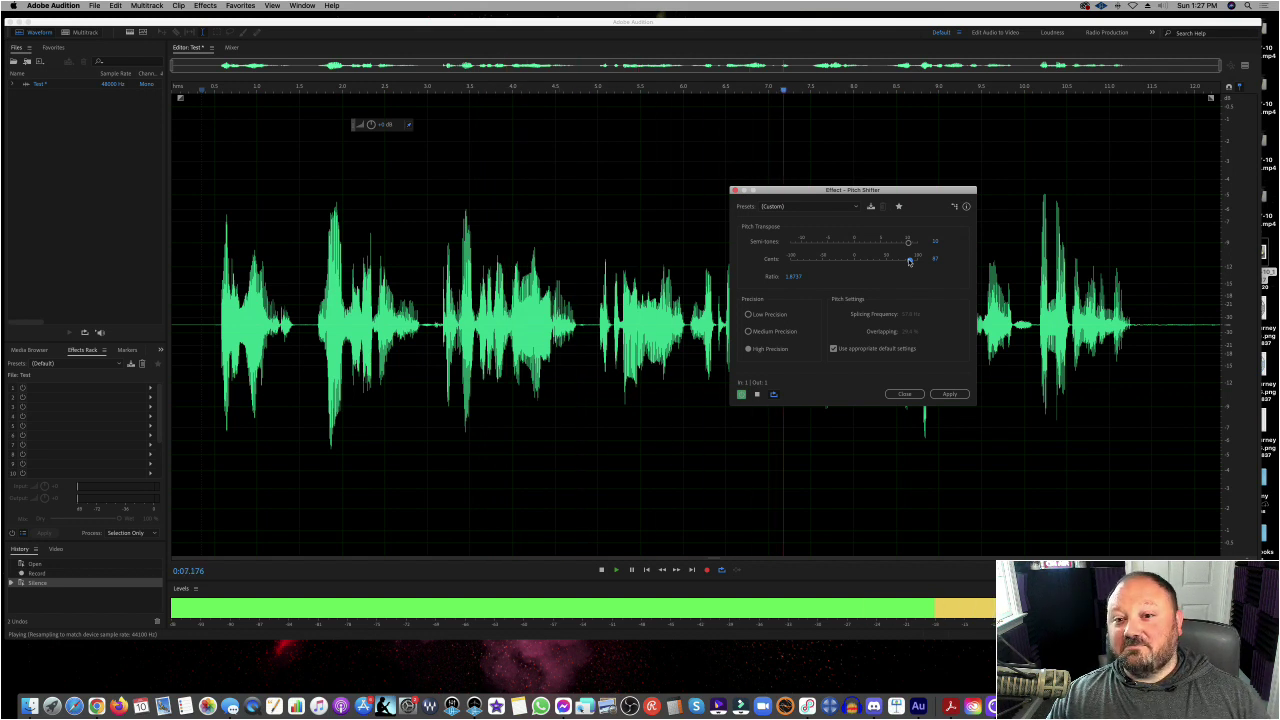
key(space)
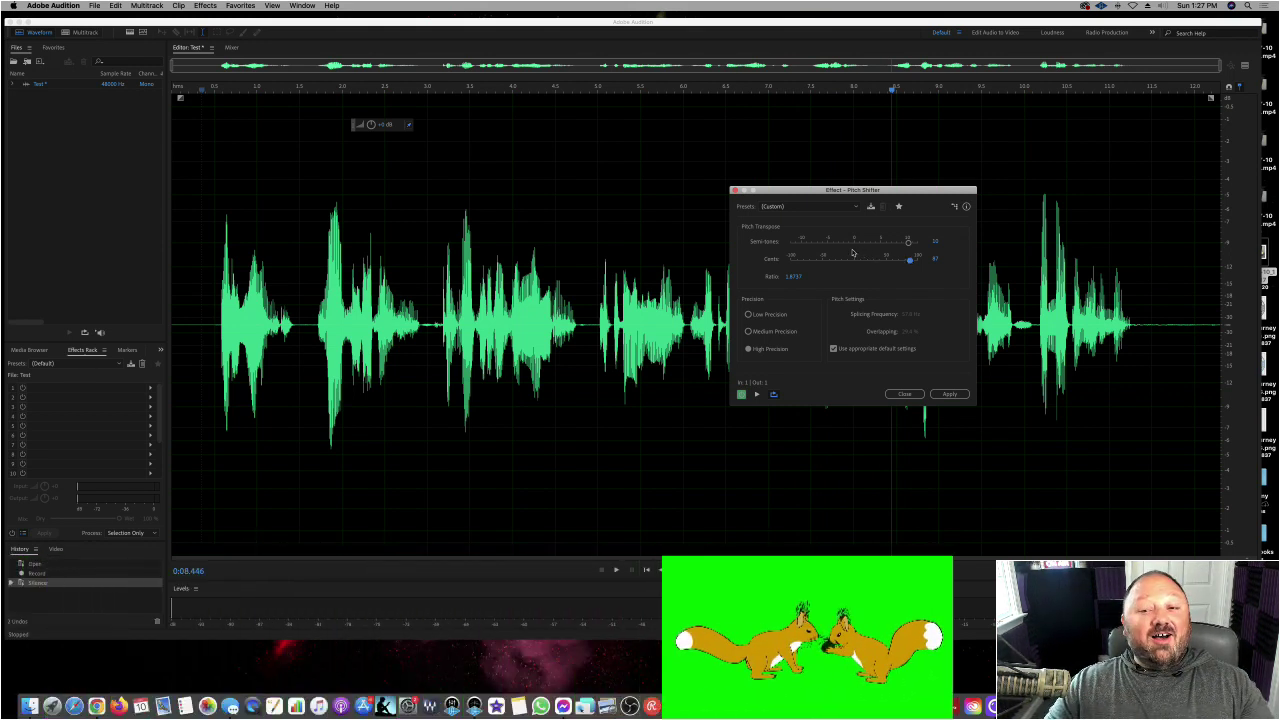
Step: Restore the (Default) preset (0 semitones, 0 cents) and reopen Pitch Shifter from Effects > Time and Pitch
click(819, 211)
click(812, 214)
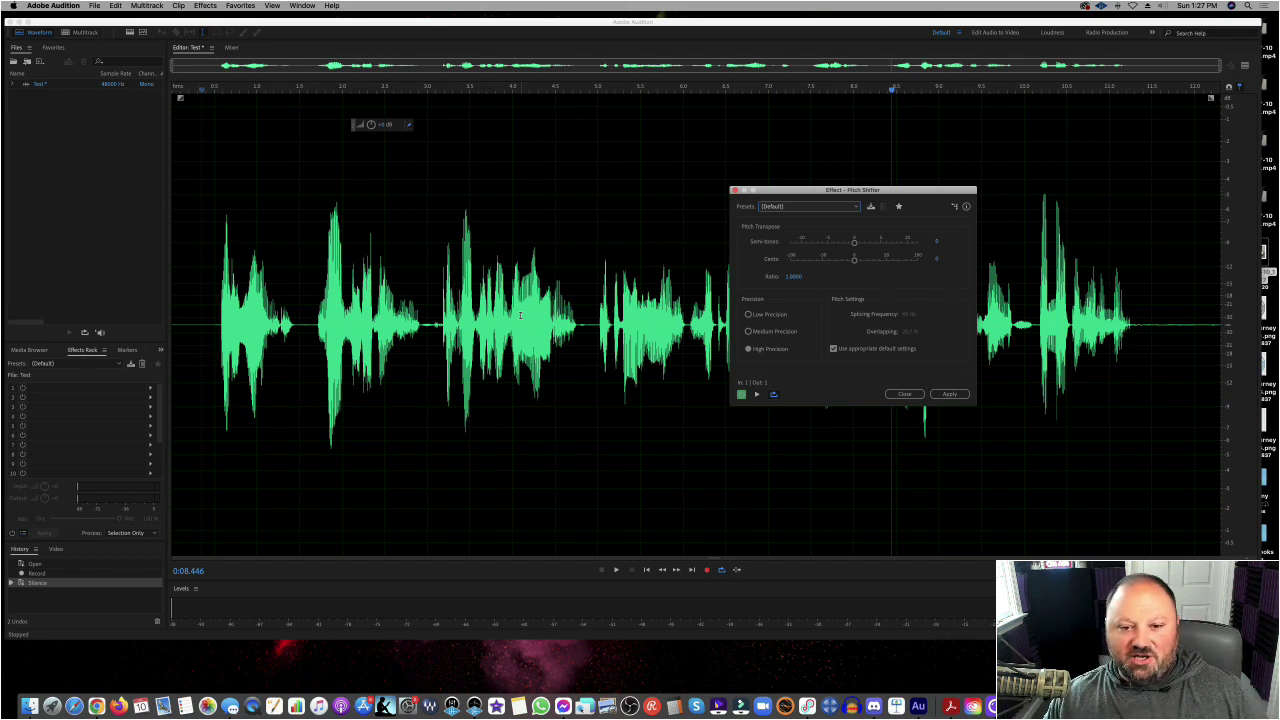
click(208, 6)
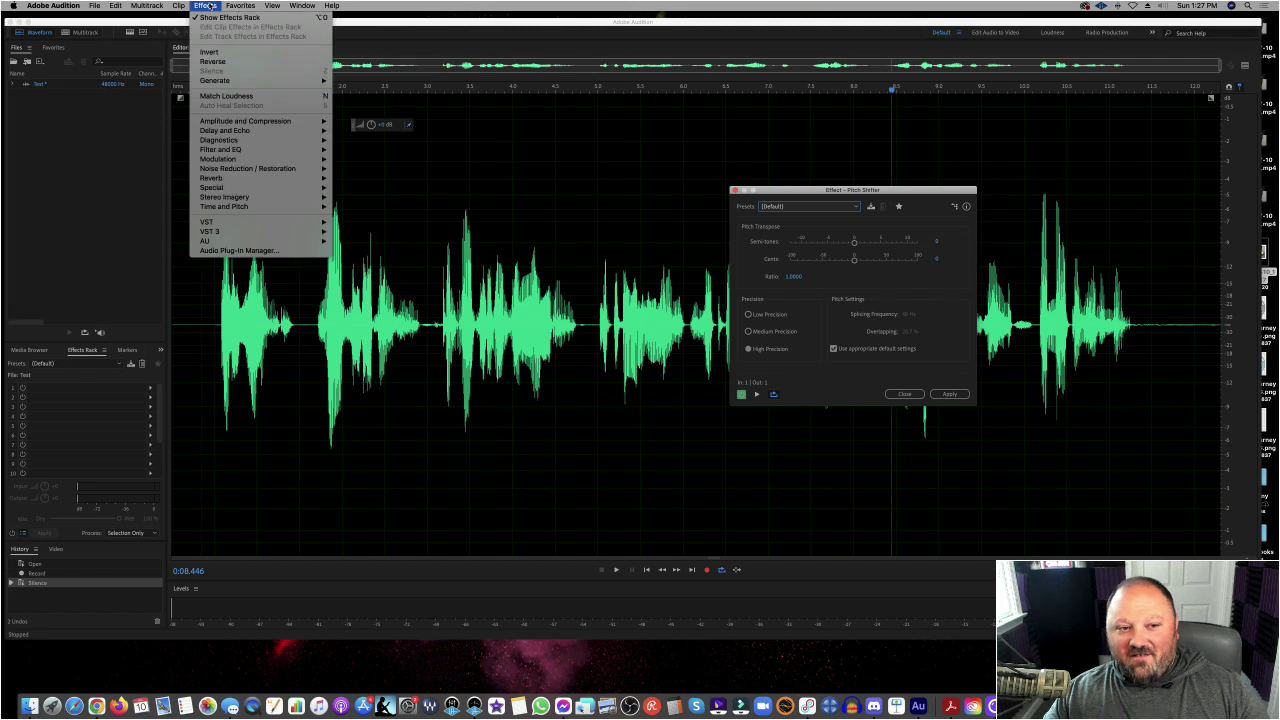
mouse_move(300, 233)
click(355, 260)
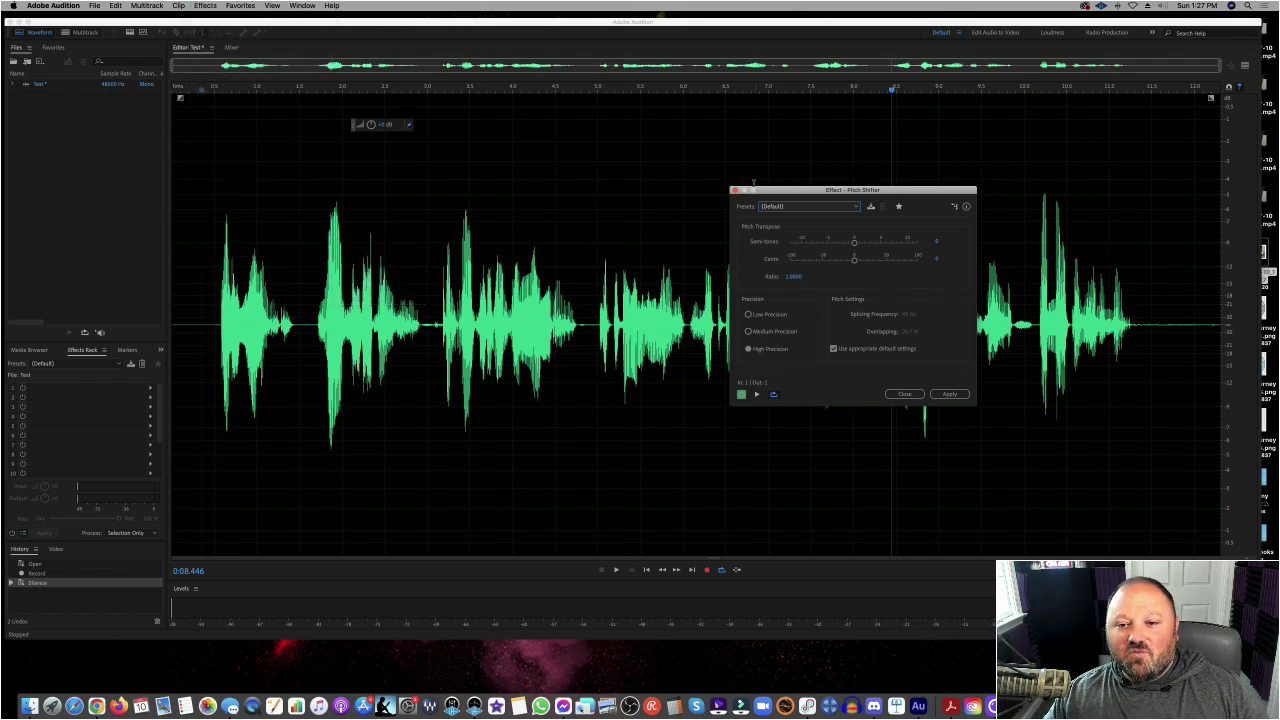